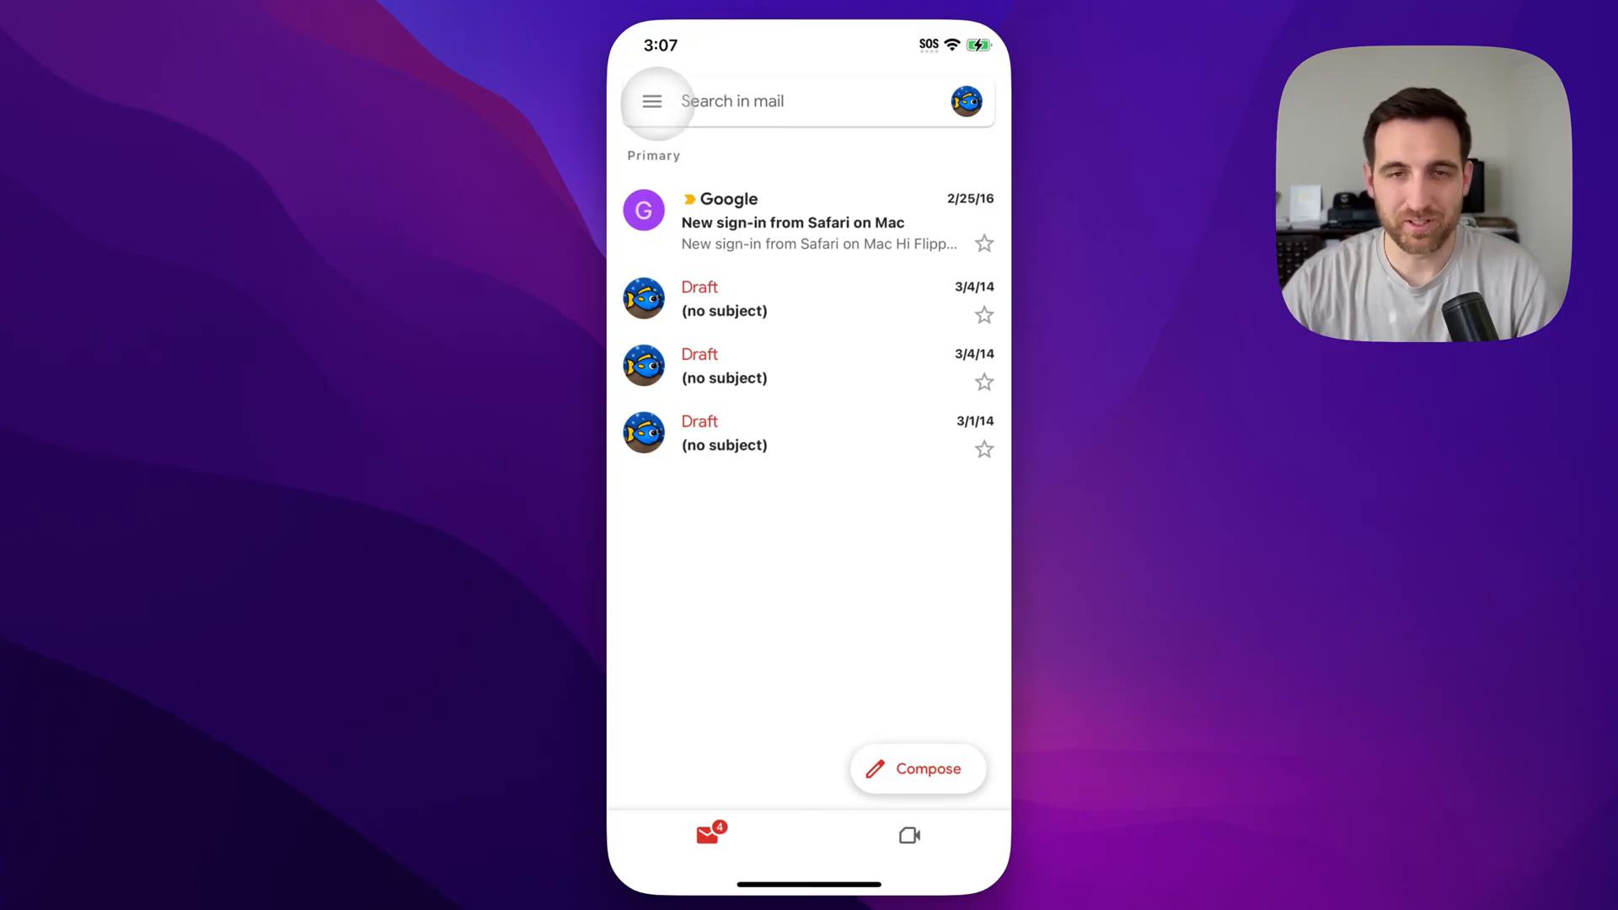
{"action": "left_click", "coordinate": [651, 102]}
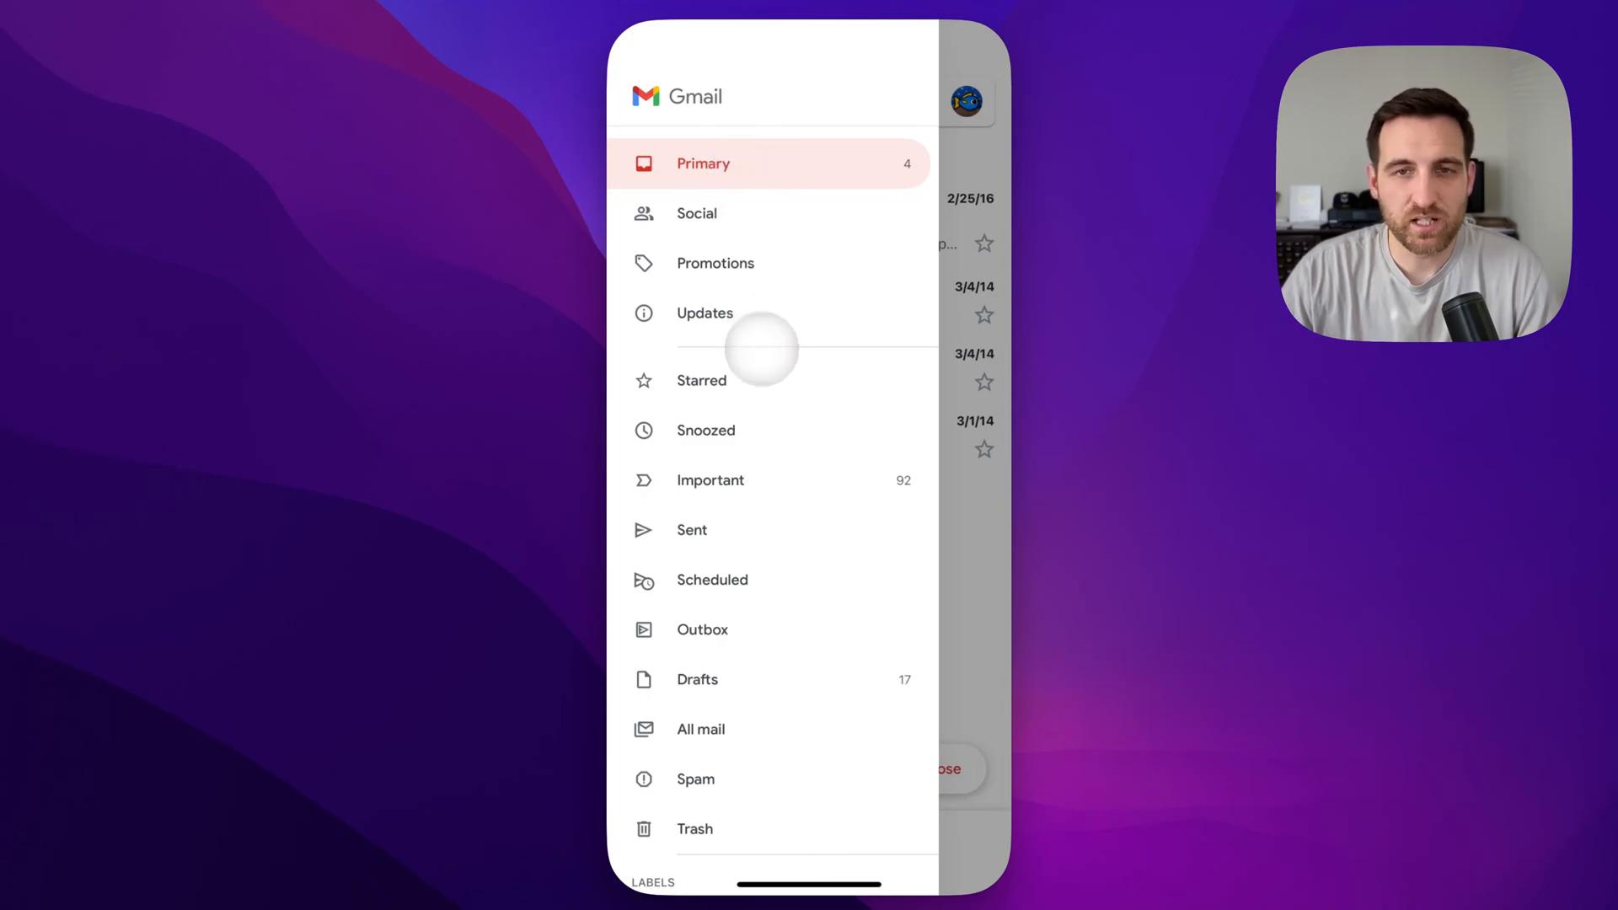
{"action": "scroll", "coordinate": [765, 369], "scroll_direction": "down", "scroll_amount": 5}
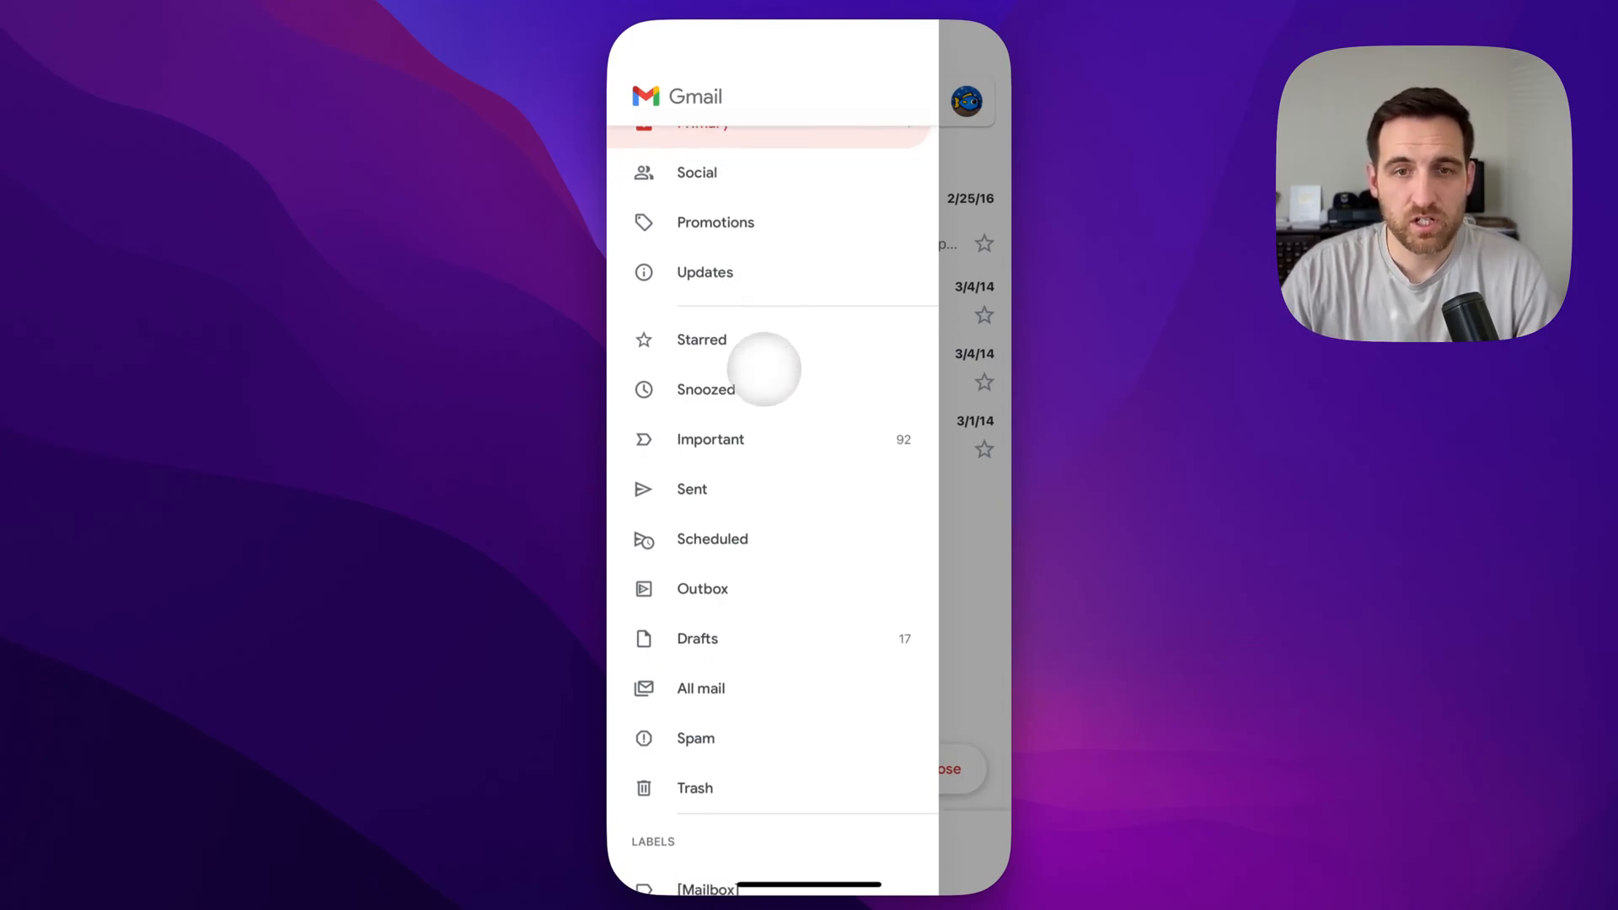
{"action": "scroll", "coordinate": [766, 369], "scroll_direction": "down", "scroll_amount": 5}
{"action": "scroll", "coordinate": [765, 369], "scroll_direction": "down", "scroll_amount": 5}
{"action": "scroll", "coordinate": [765, 369], "scroll_direction": "down", "scroll_amount": 3}
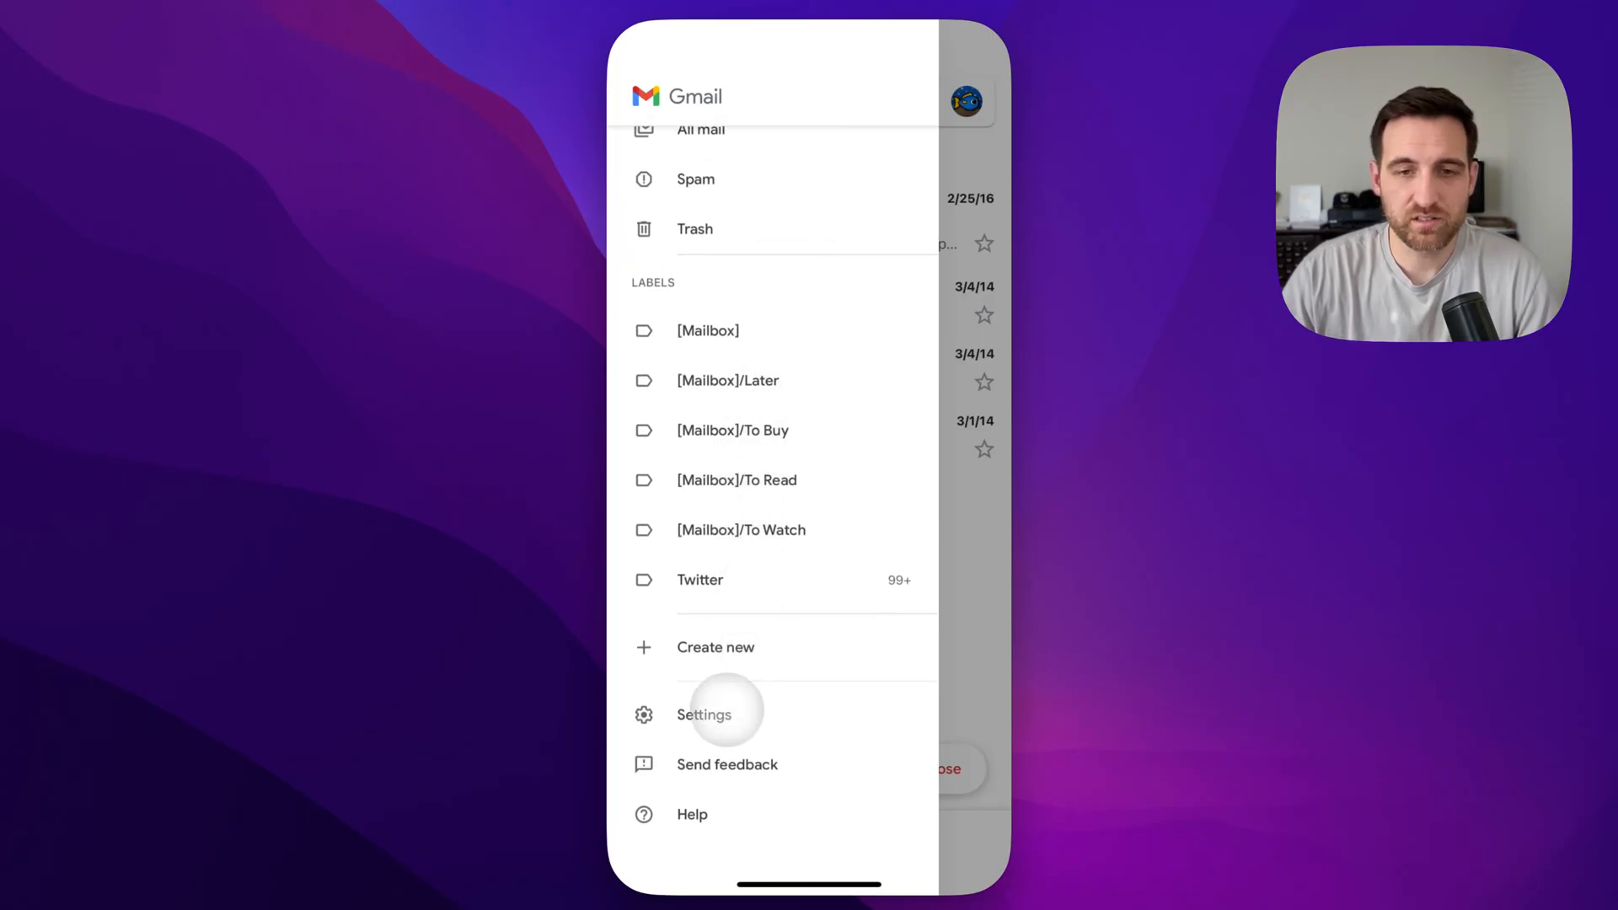
Go into Gmail Settings and then Inbox customizations
{"action": "left_click", "coordinate": [704, 714]}
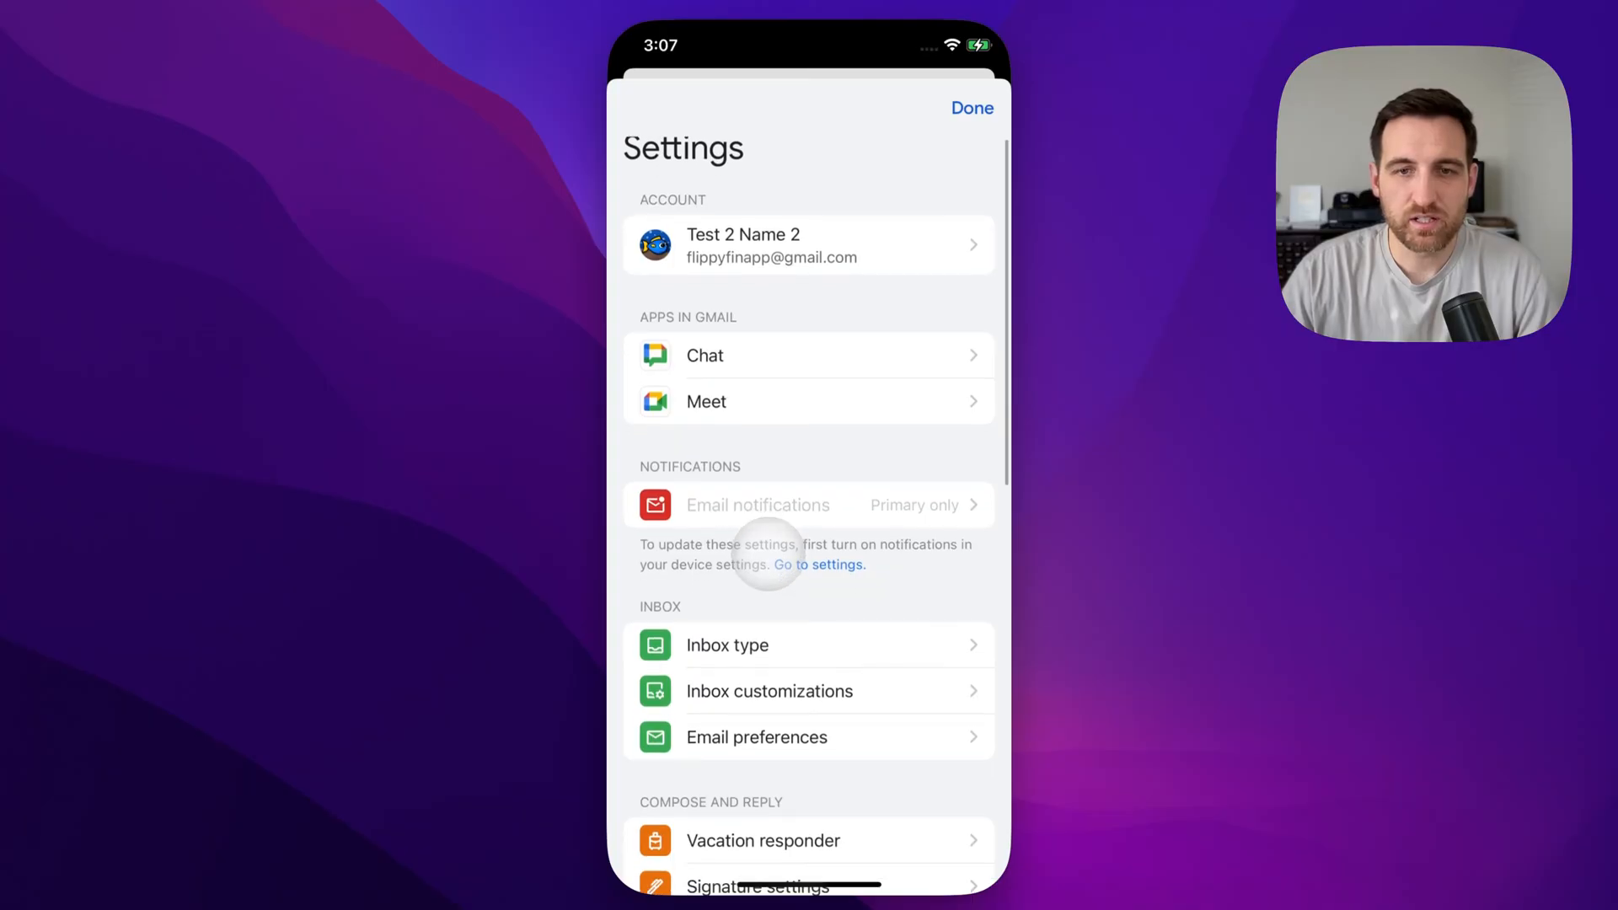
{"action": "scroll", "coordinate": [769, 556], "scroll_direction": "down", "scroll_amount": 2}
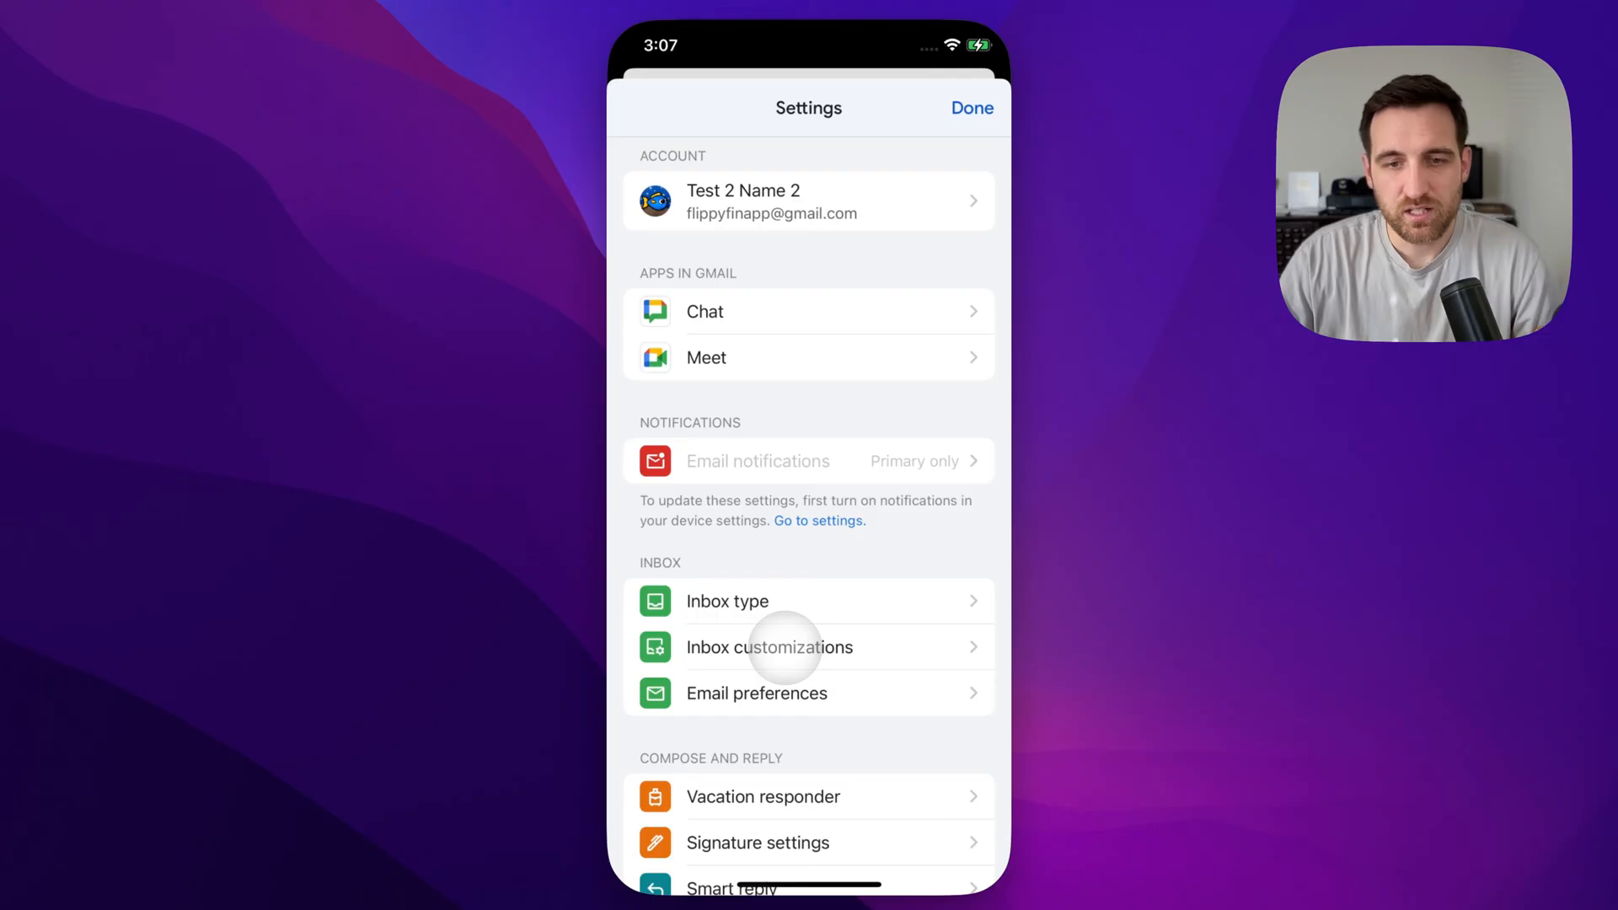
{"action": "left_click", "coordinate": [785, 647]}
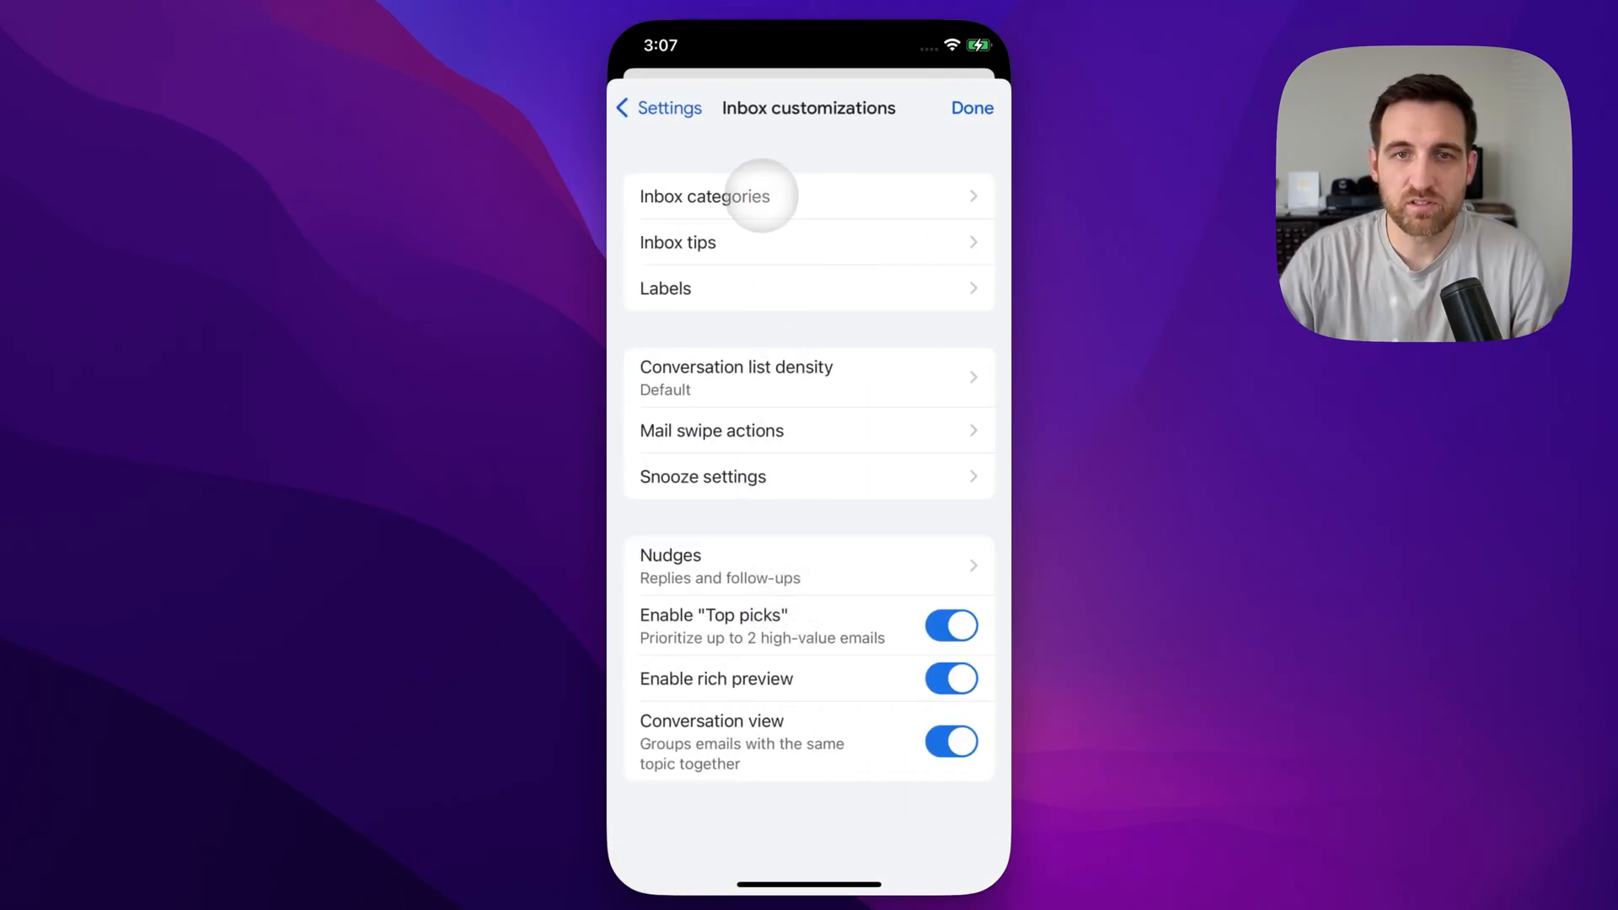
Switch off the Social, Promotions and Updates categories and confirm with Done
{"action": "left_click", "coordinate": [767, 193]}
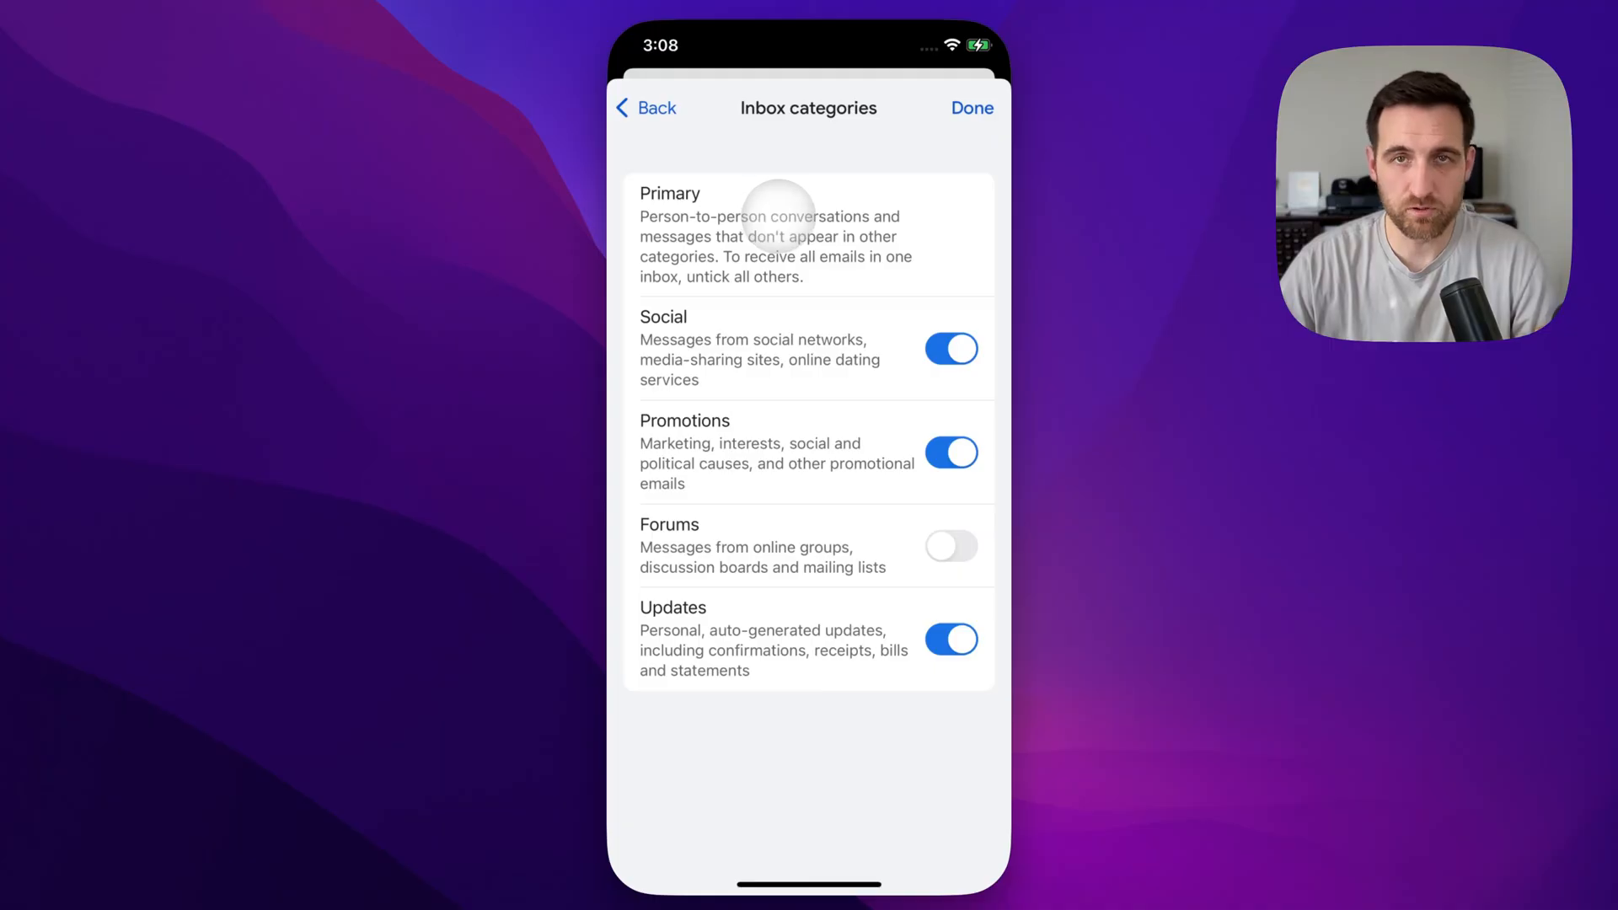
{"action": "left_click", "coordinate": [951, 349]}
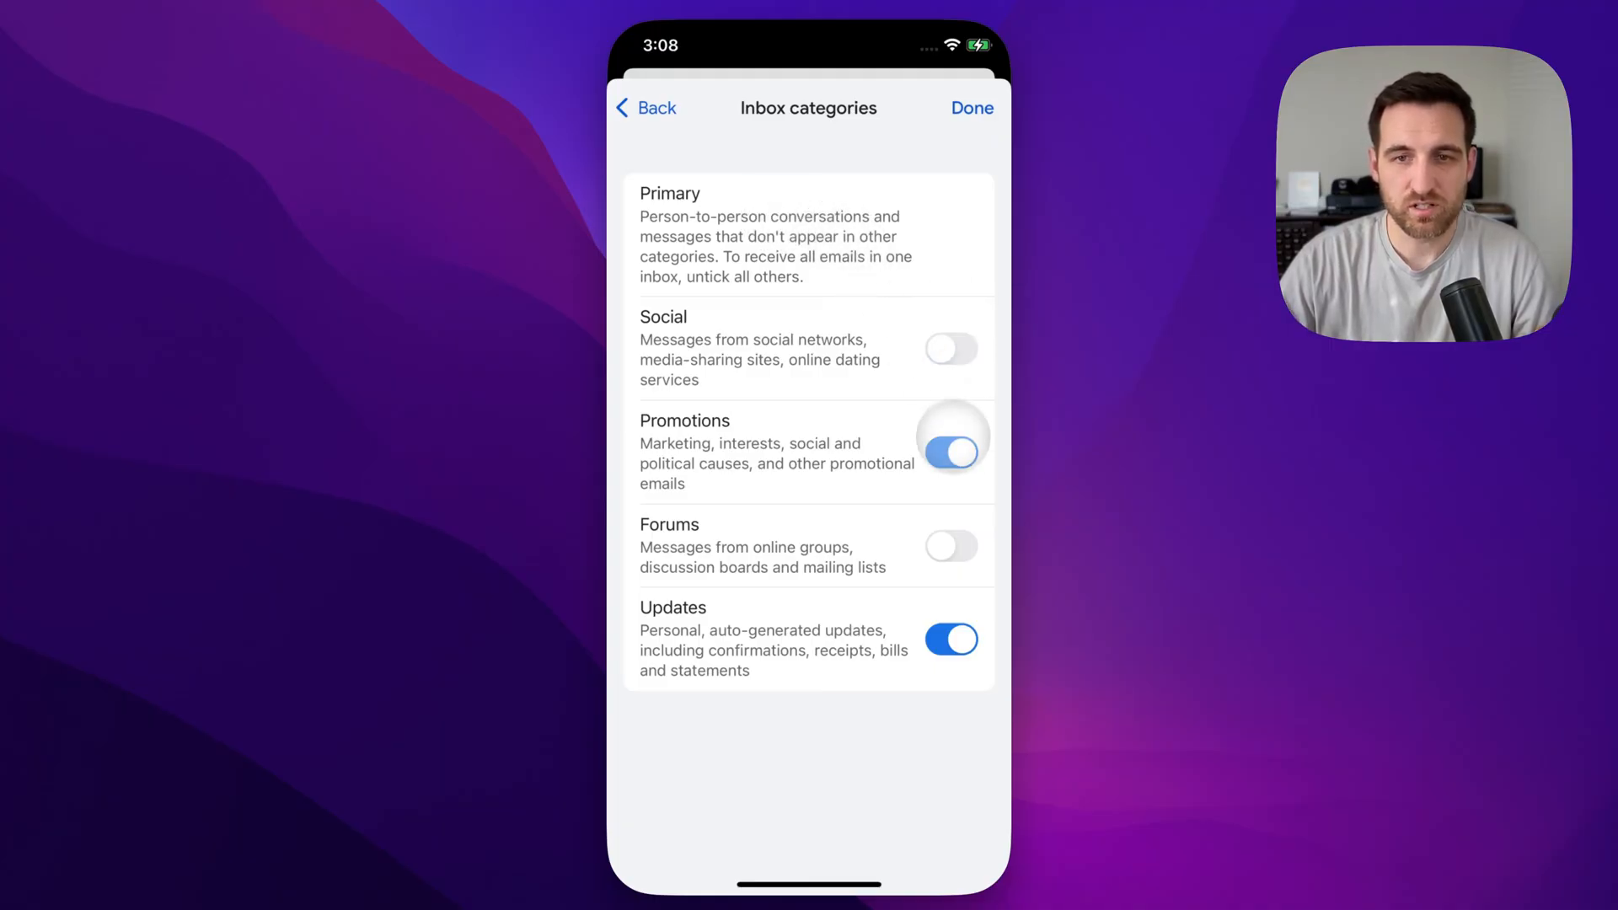
{"action": "left_click", "coordinate": [951, 452]}
{"action": "left_click", "coordinate": [950, 640]}
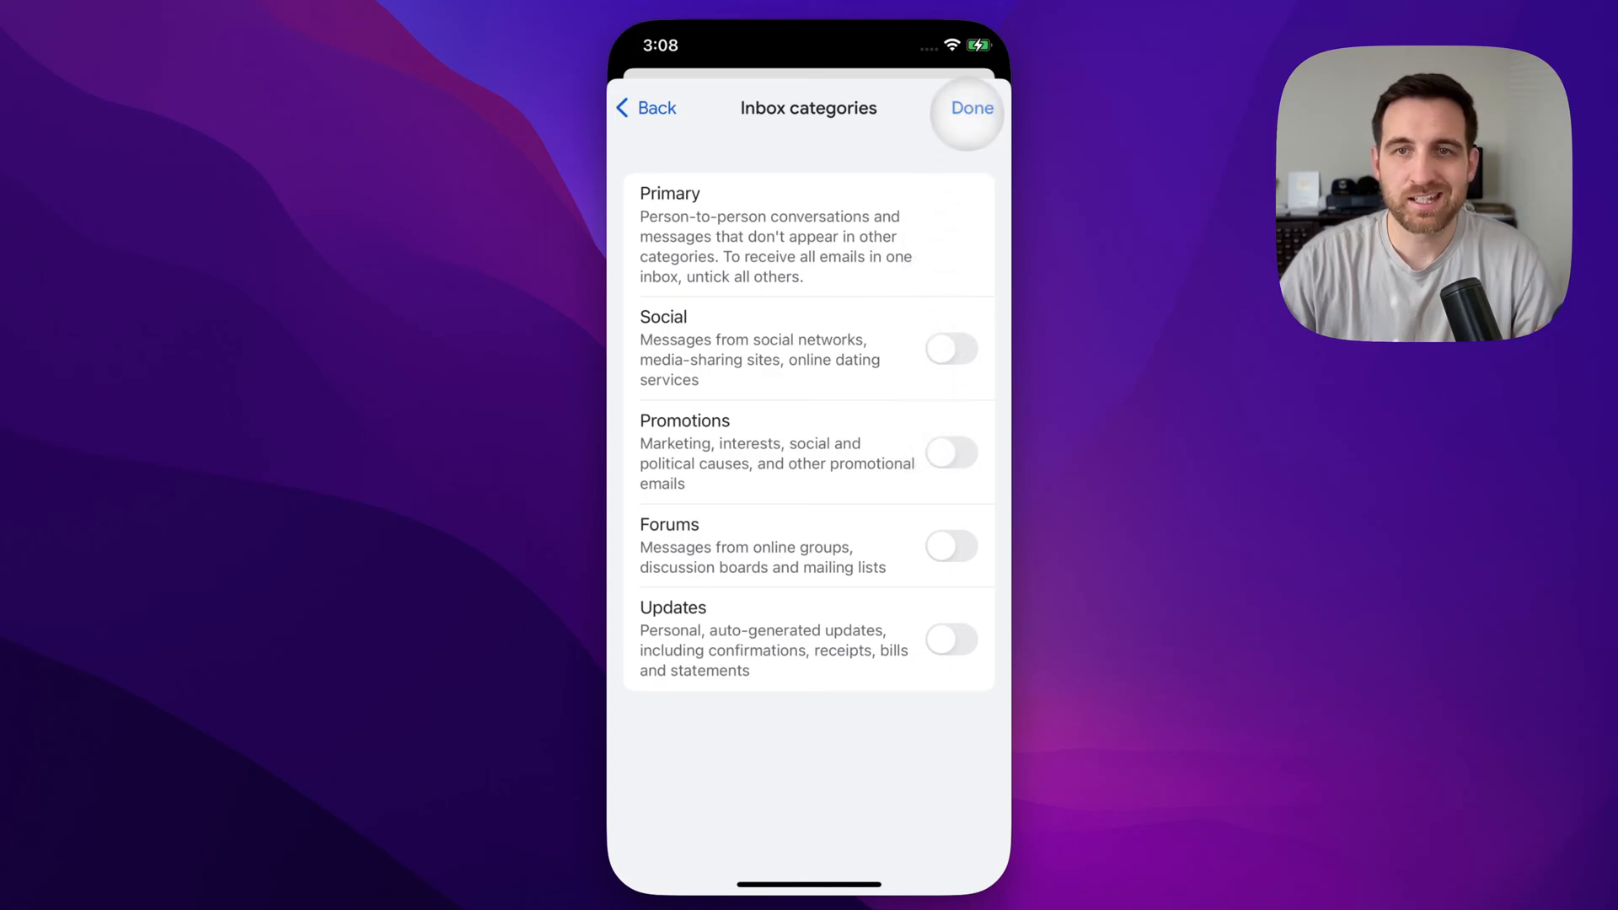
{"action": "left_click", "coordinate": [973, 107]}
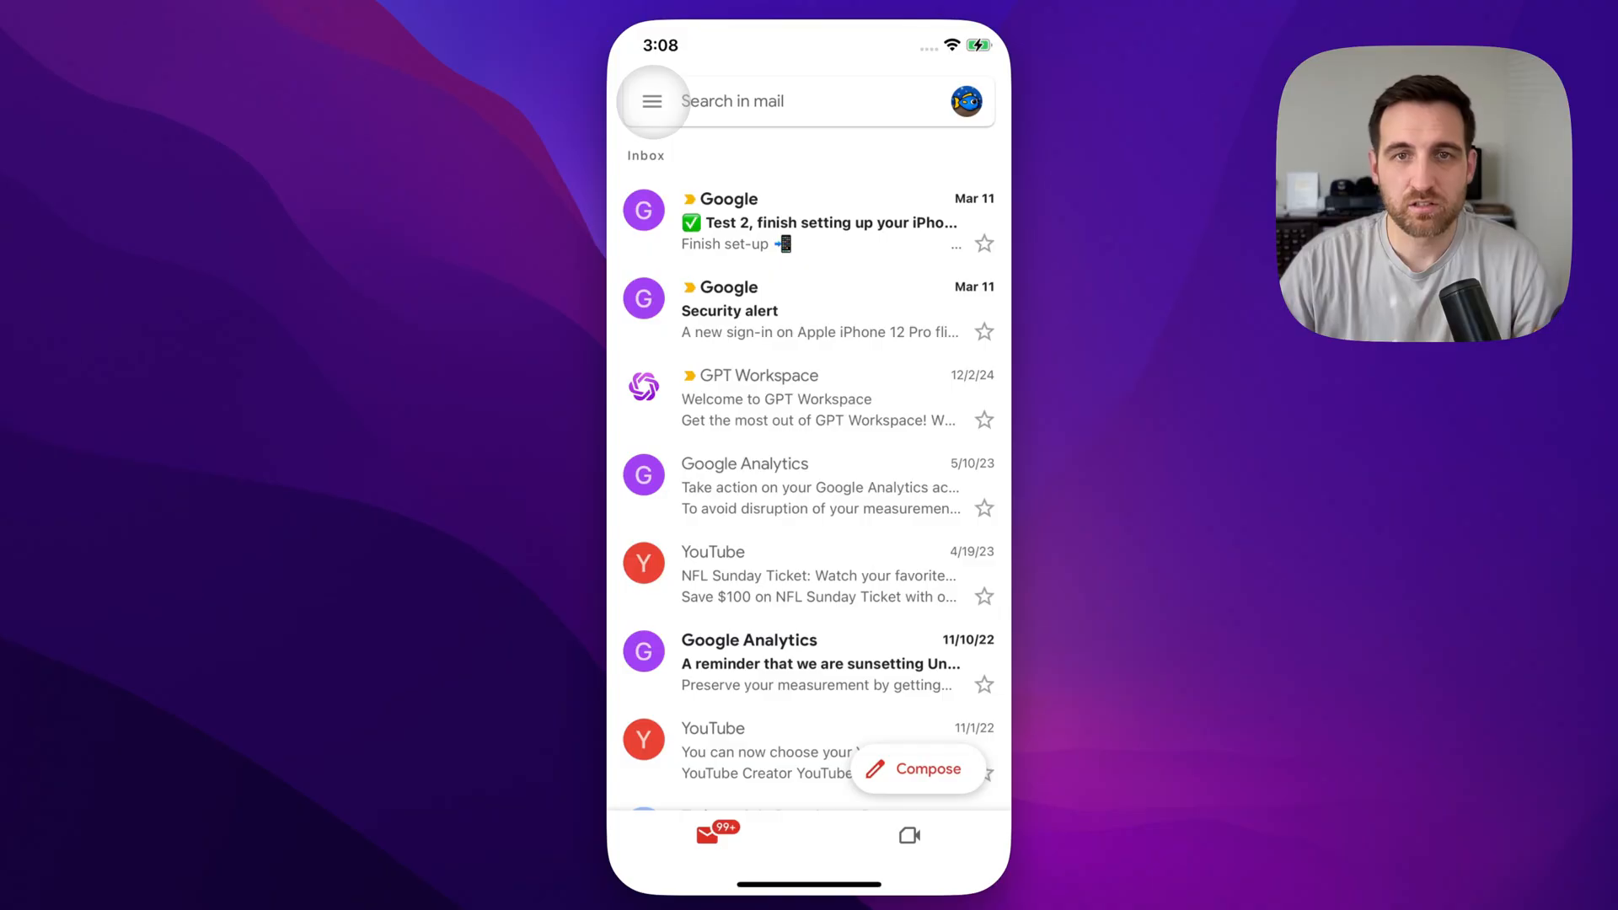
Show the navigation drawer to verify only a single Inbox is listed
{"action": "left_click", "coordinate": [651, 101]}
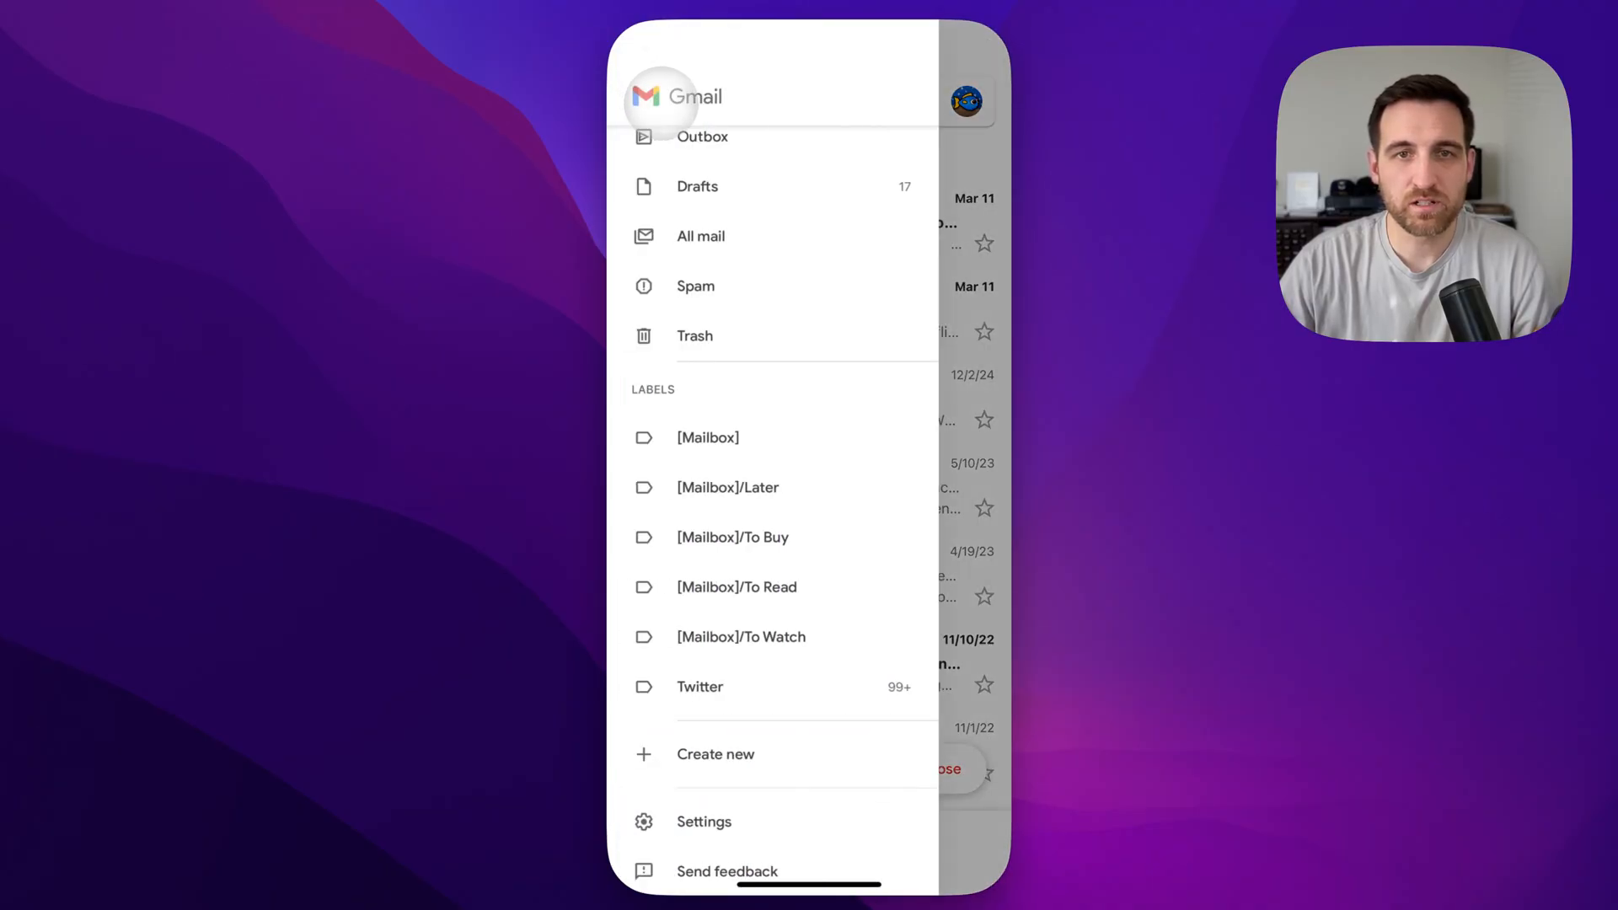
{"action": "scroll", "coordinate": [746, 191], "scroll_direction": "up", "scroll_amount": 5}
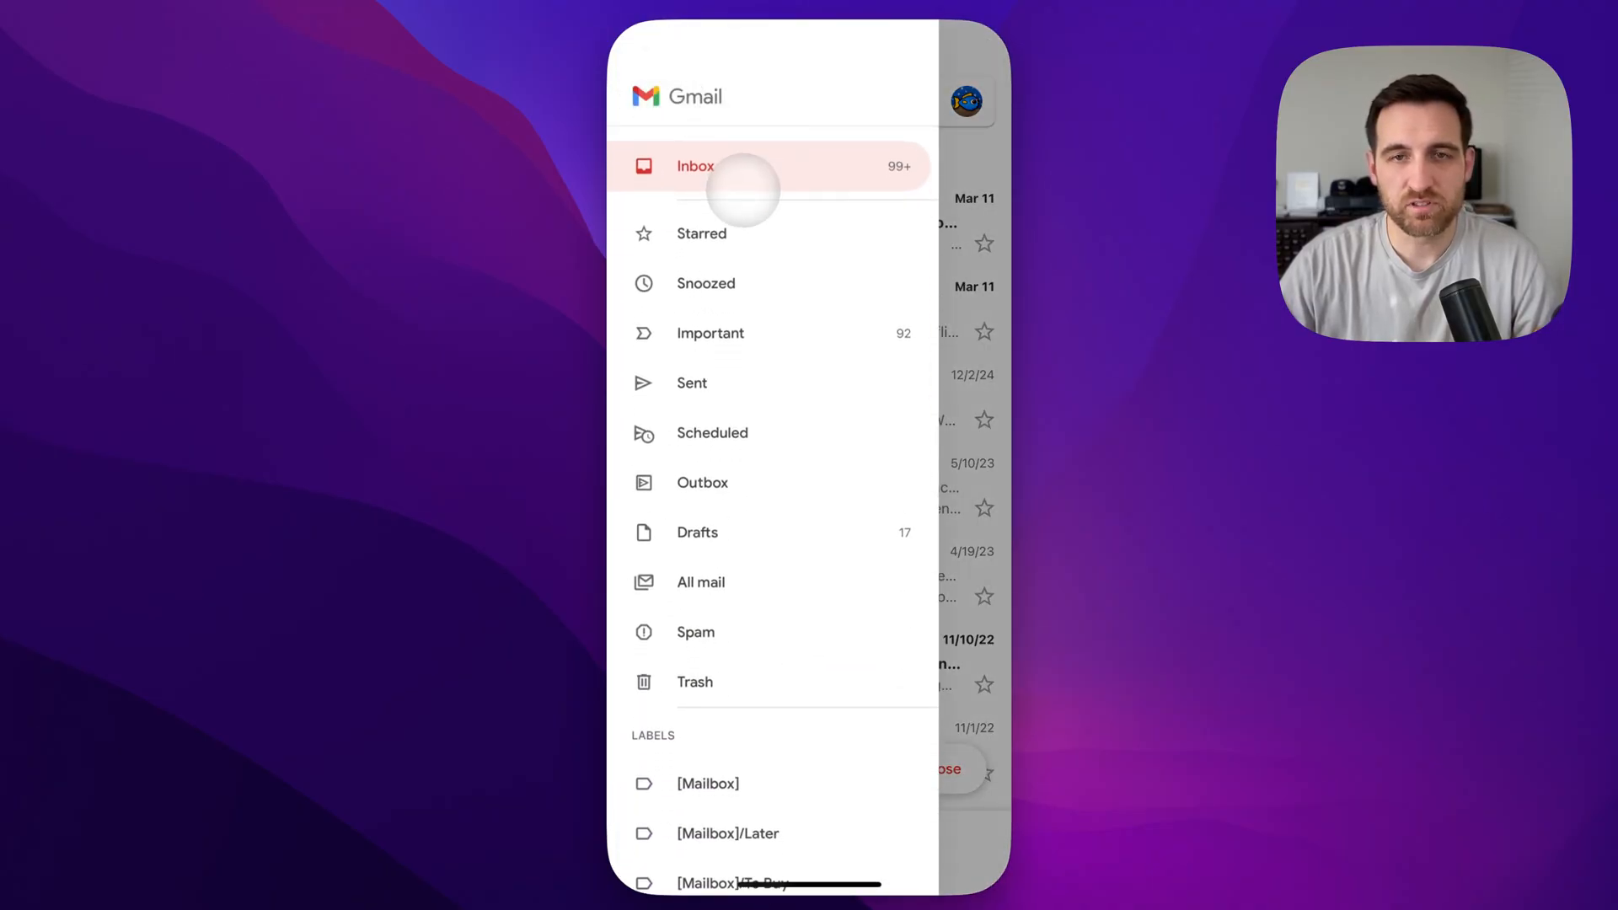